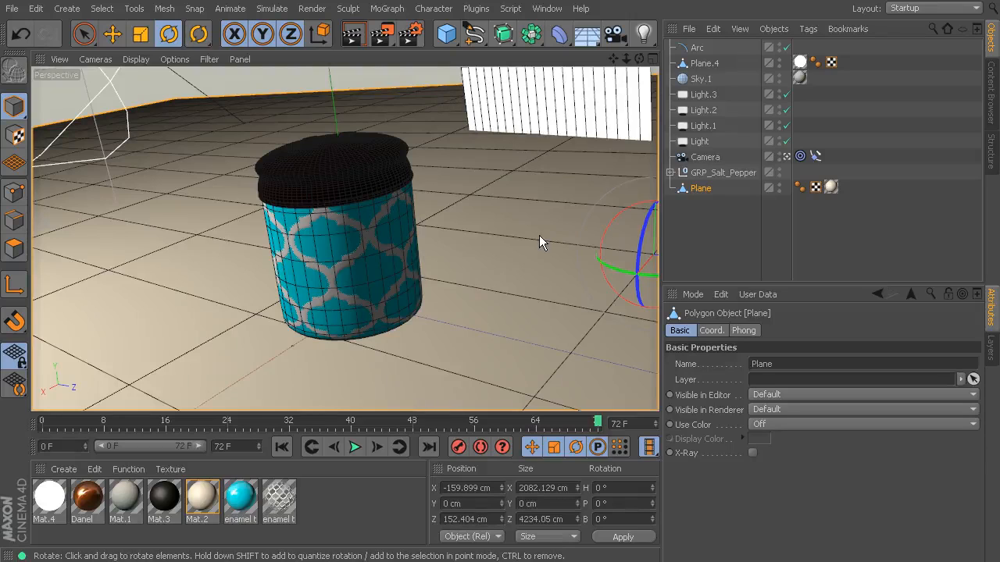
Render frame 72 to the Picture Viewer and compare it with the previous render in the history.
{"action": "key", "text": "shift+r"}
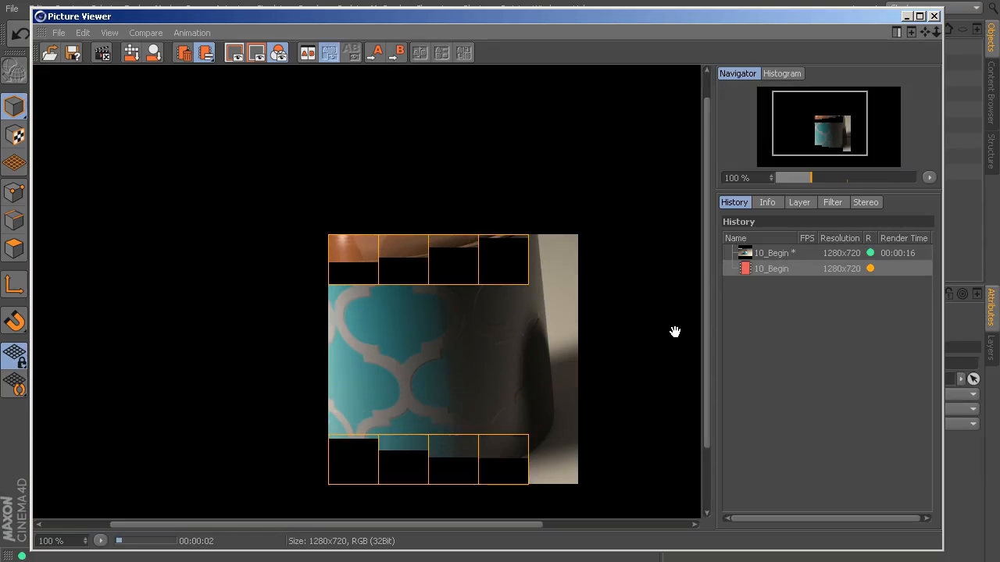
{"action": "left_click_drag", "start_coordinate": [473, 526], "coordinate": [639, 522]}
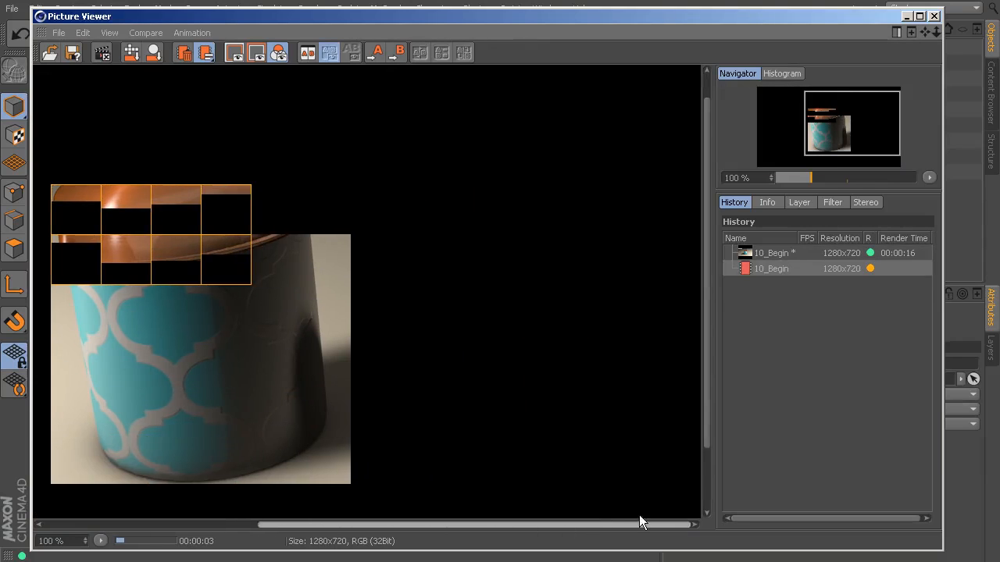
{"action": "left_click_drag", "start_coordinate": [706, 273], "coordinate": [706, 213]}
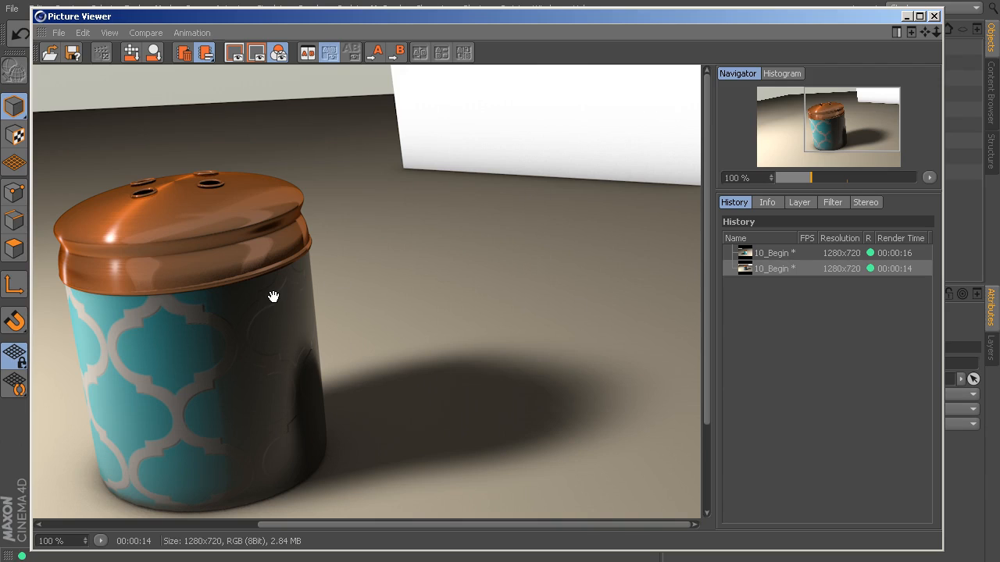
{"action": "left_click", "coordinate": [771, 255]}
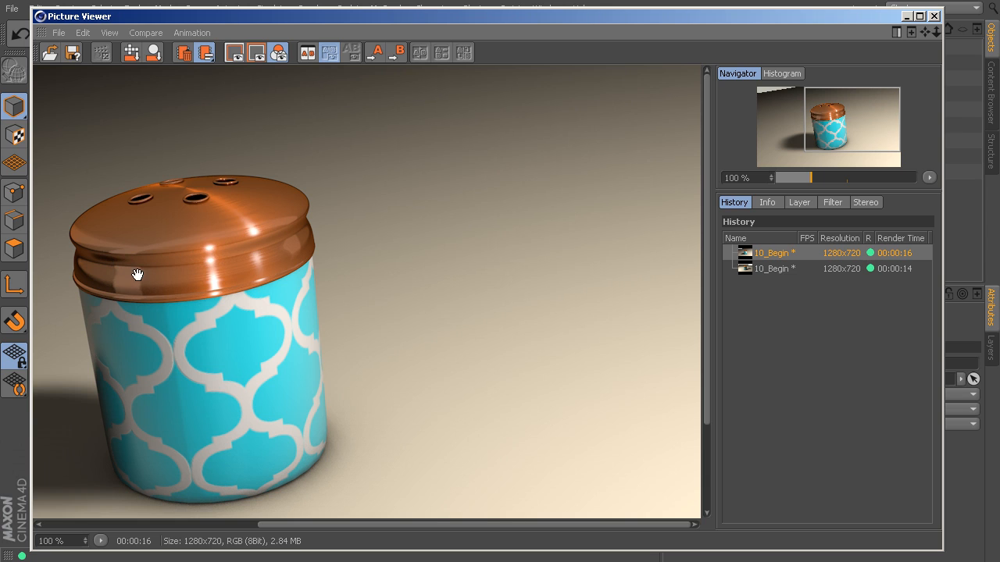
{"action": "left_click", "coordinate": [934, 18]}
Scrub the timeline back to frame 0 and forward to frame 72 to check the camera's view of the scene.
{"action": "mouse_move", "coordinate": [597, 421]}
{"action": "left_mouse_down"}
{"action": "mouse_move", "coordinate": [39, 423]}
{"action": "mouse_move", "coordinate": [582, 424]}
{"action": "left_mouse_up"}
{"action": "left_click_drag", "start_coordinate": [588, 379], "coordinate": [654, 184]}
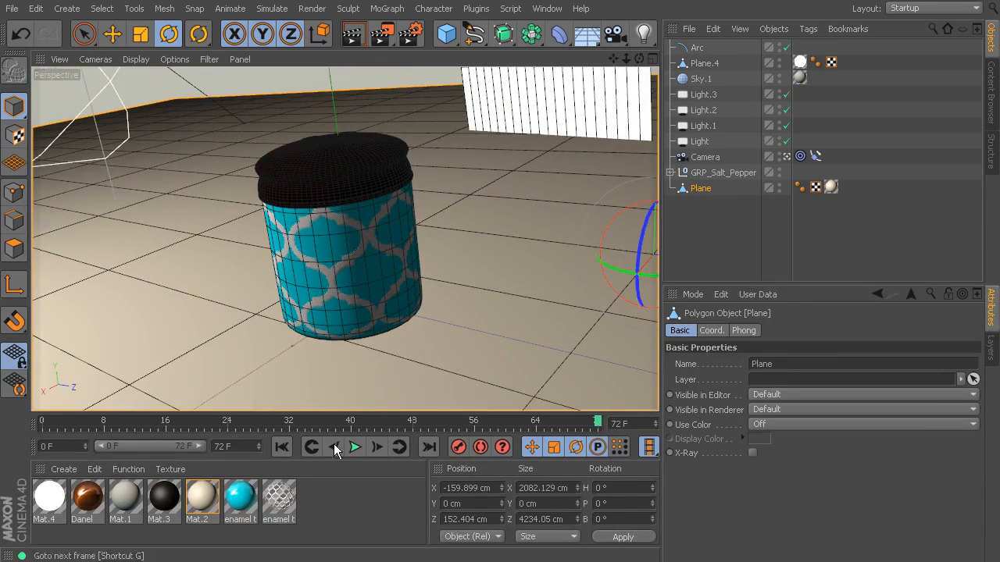
{"action": "left_click", "coordinate": [36, 421]}
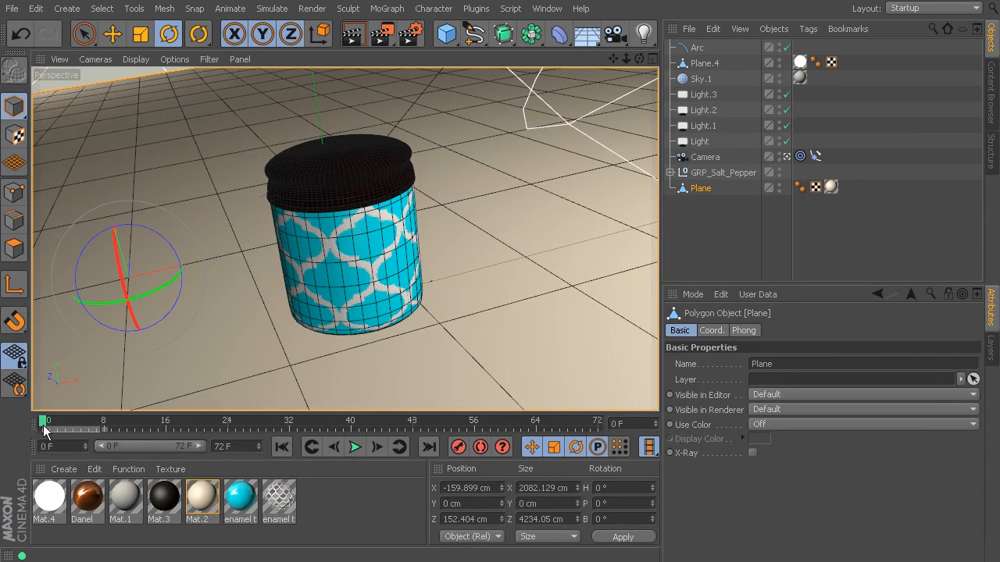
{"action": "left_click_drag", "start_coordinate": [44, 424], "coordinate": [683, 406]}
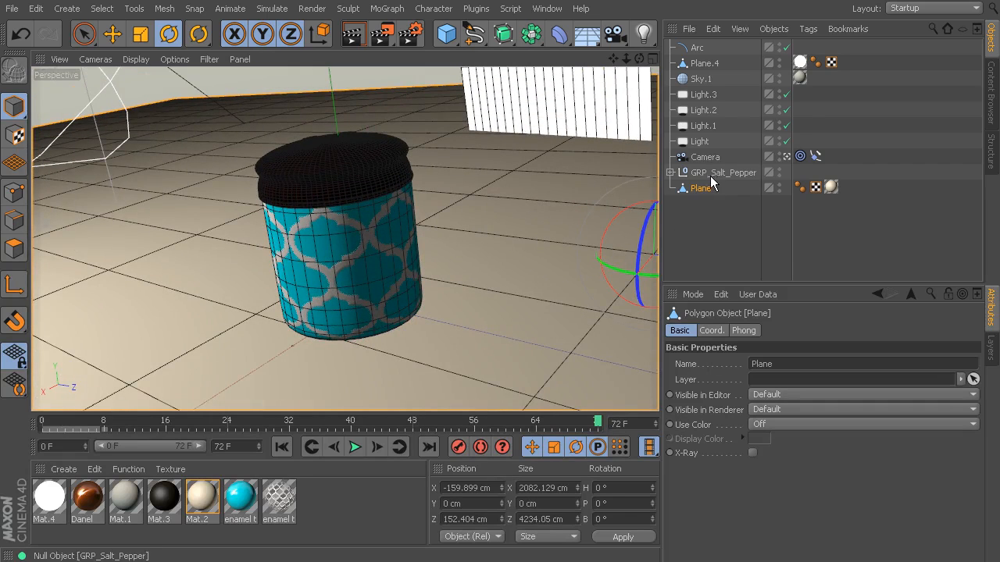
Hide Plane.4 in both the editor and the renderer, and render frame 0 to the Picture Viewer.
{"action": "left_click", "coordinate": [779, 60]}
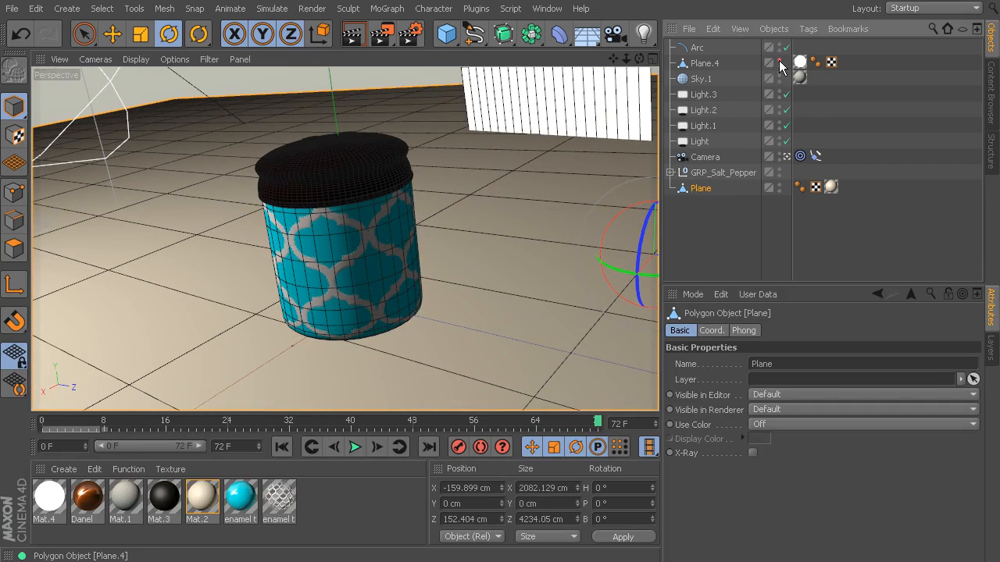
{"action": "left_click", "coordinate": [778, 61]}
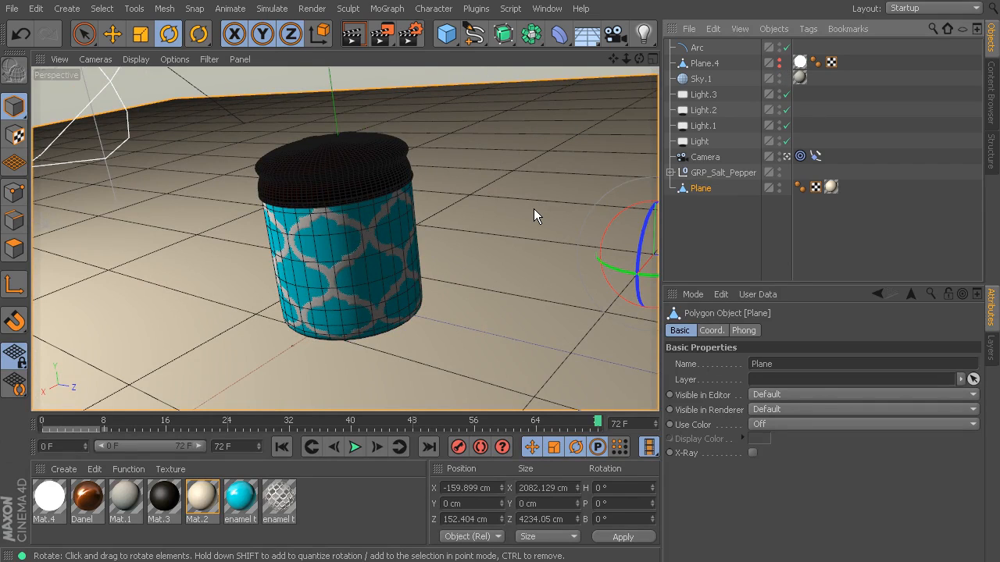
{"action": "left_click_drag", "start_coordinate": [595, 422], "coordinate": [25, 449]}
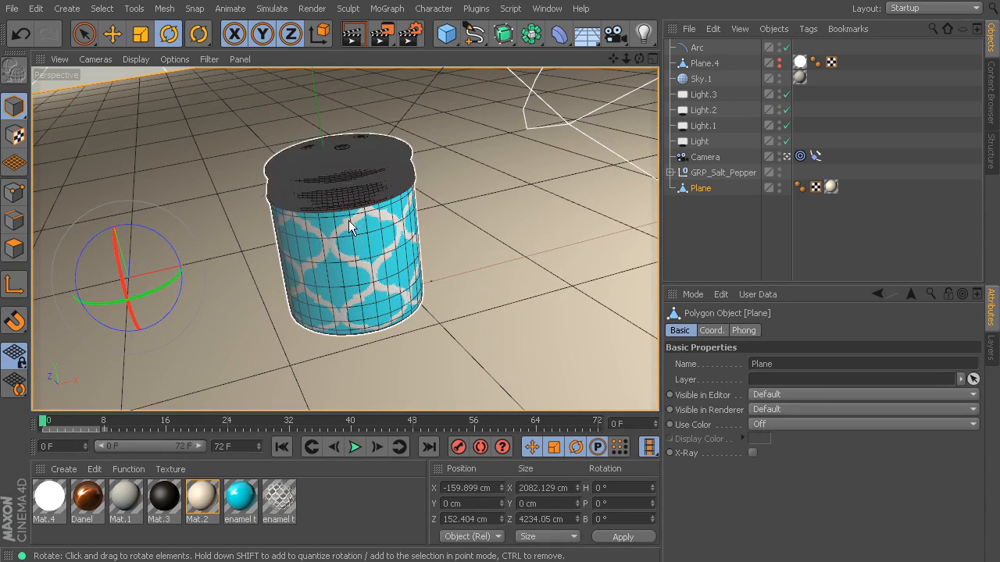
{"action": "key", "text": "shift+r"}
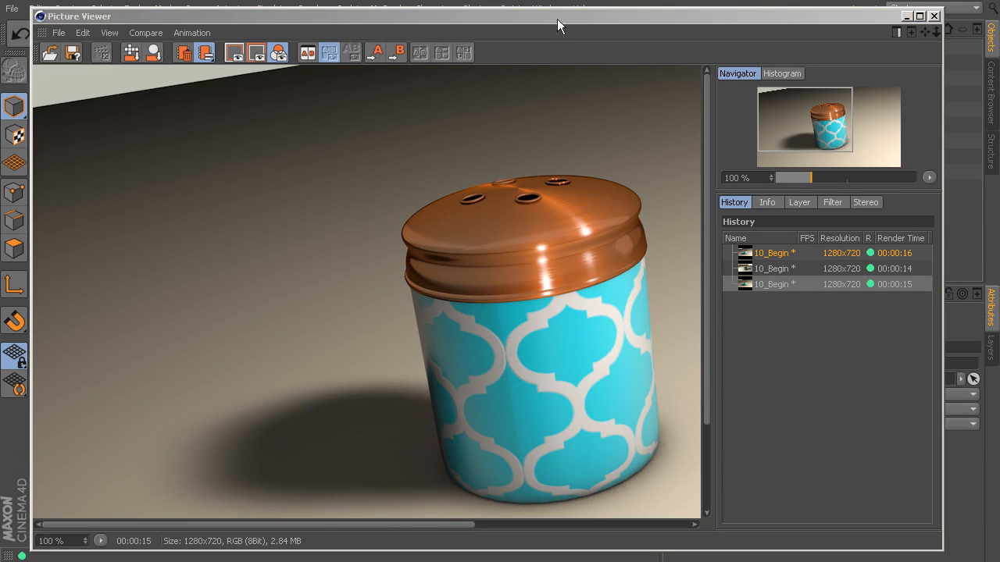
Compare the jar's reflections across the renders with and without Plane.4, including the frame 72 render, and close the Picture Viewer.
{"action": "left_click", "coordinate": [785, 255]}
{"action": "left_click", "coordinate": [784, 255]}
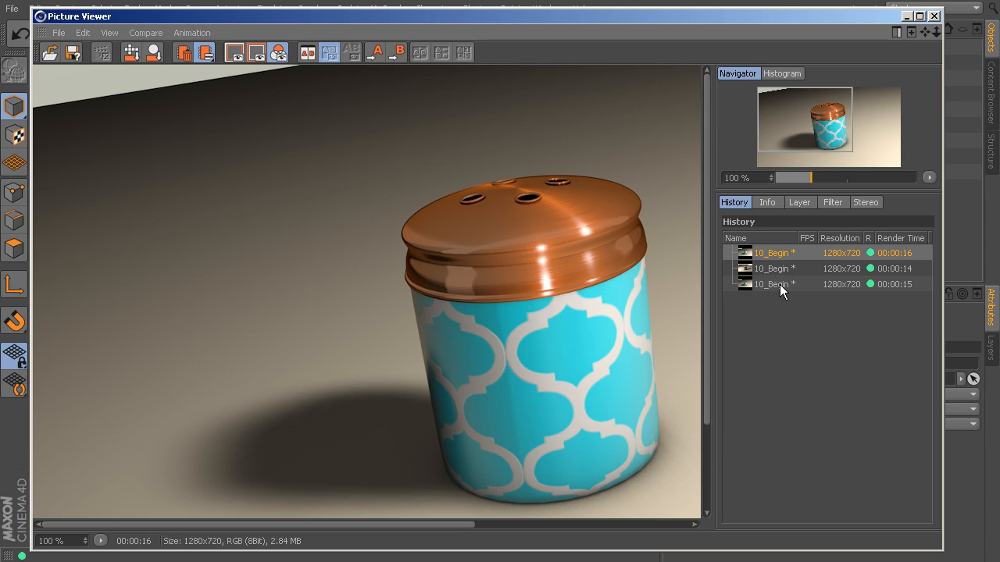
{"action": "left_click", "coordinate": [779, 285]}
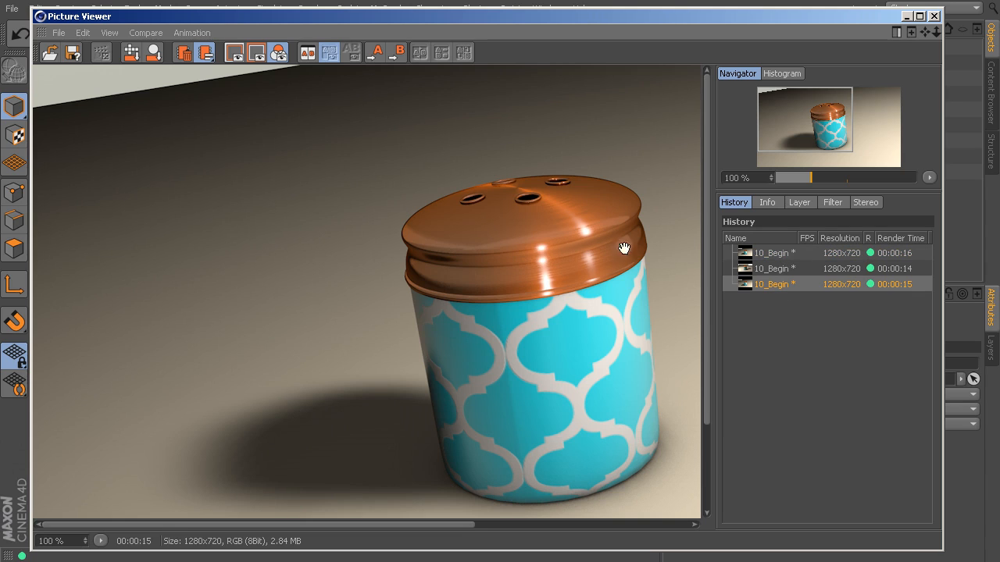
{"action": "left_click", "coordinate": [785, 253]}
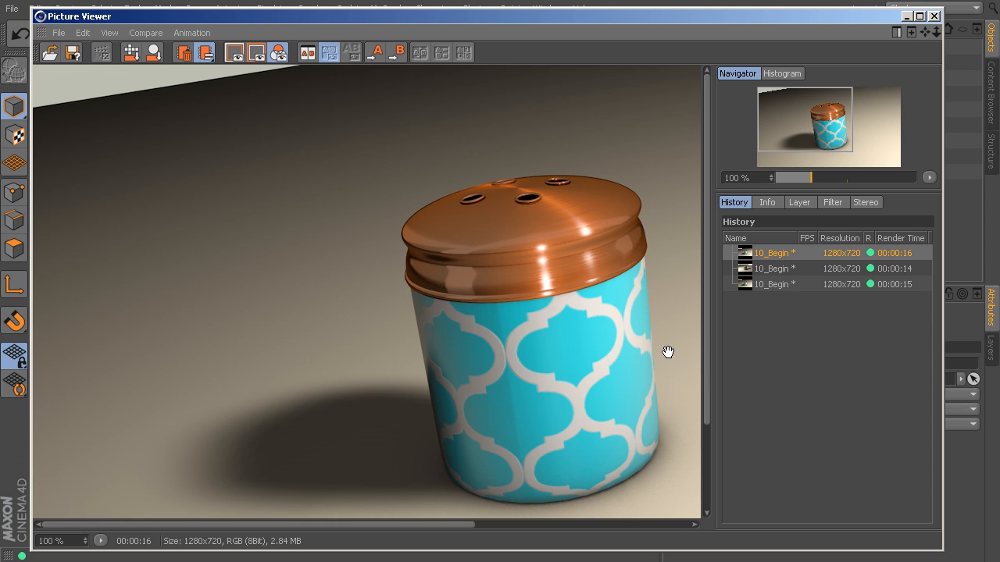
{"action": "left_click", "coordinate": [769, 269]}
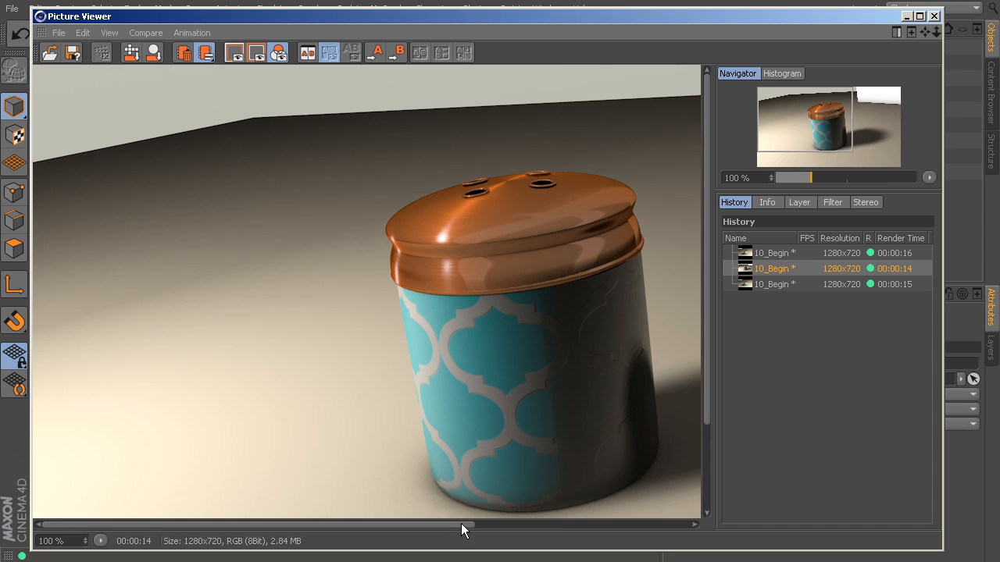
{"action": "left_click_drag", "start_coordinate": [464, 524], "coordinate": [708, 527]}
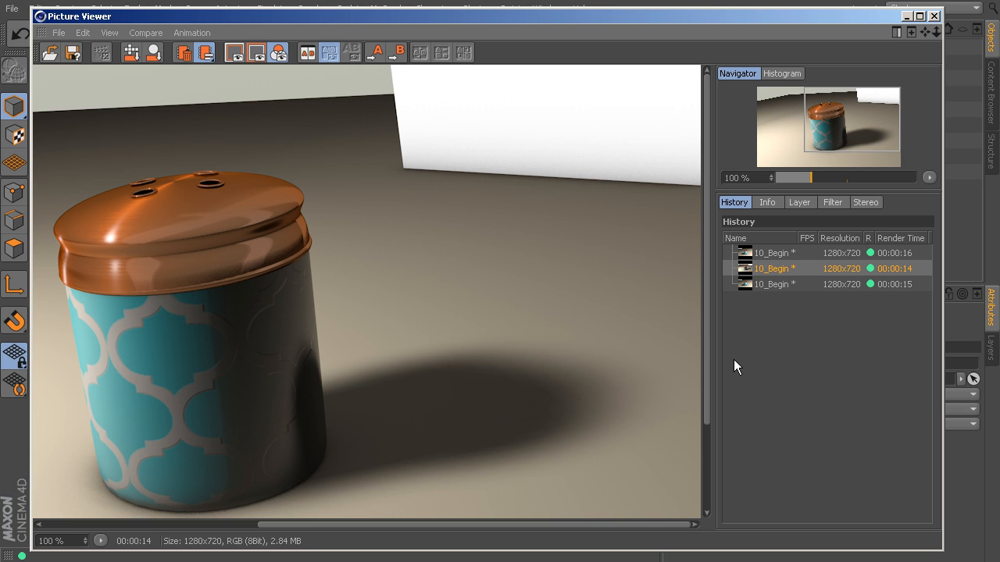
{"action": "left_click", "coordinate": [784, 285]}
{"action": "left_click", "coordinate": [777, 253]}
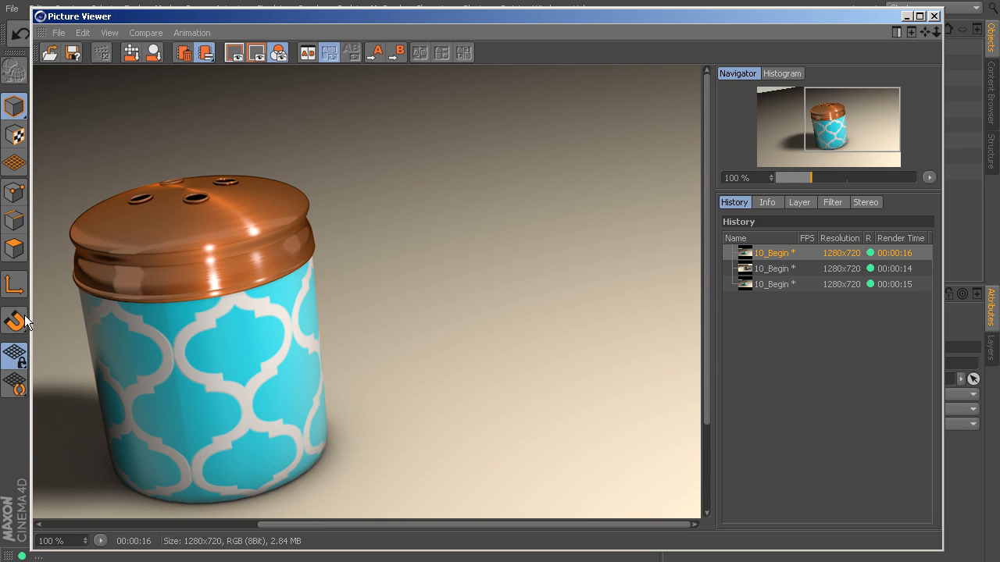
{"action": "left_click_drag", "start_coordinate": [936, 32], "coordinate": [936, 32]}
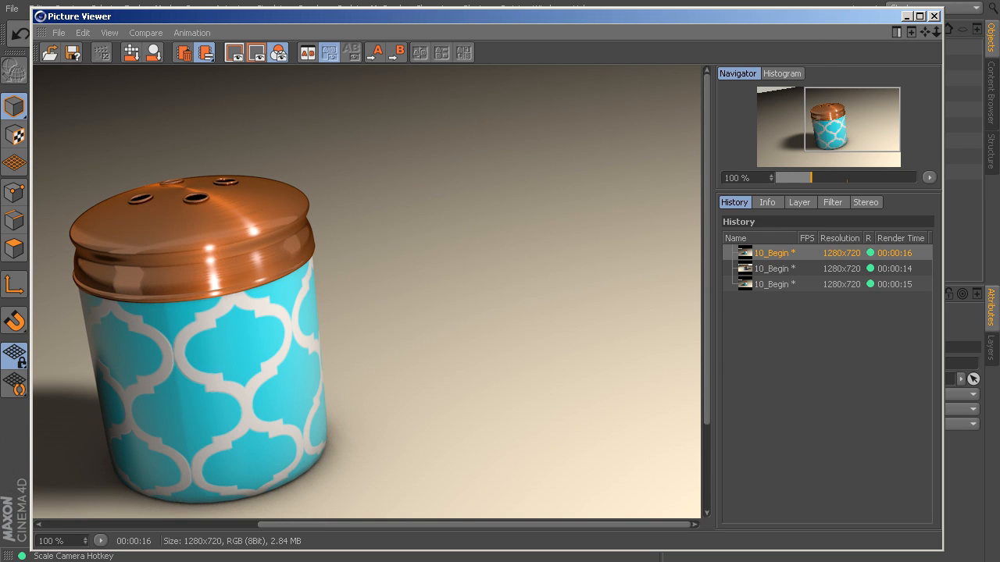
{"action": "left_click", "coordinate": [934, 17]}
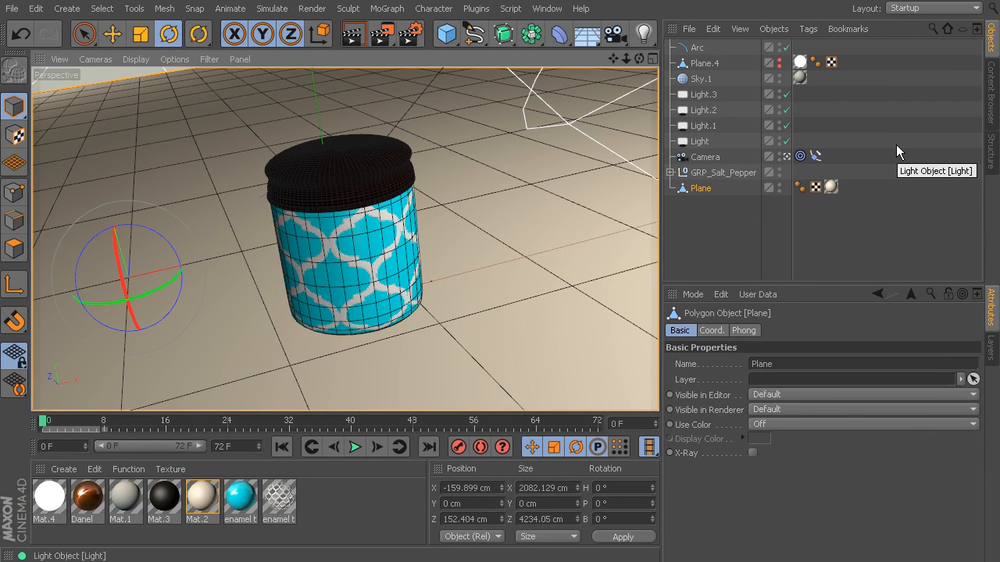
Restore Plane.4's editor and renderer visibility to Default.
{"action": "left_click", "coordinate": [719, 67]}
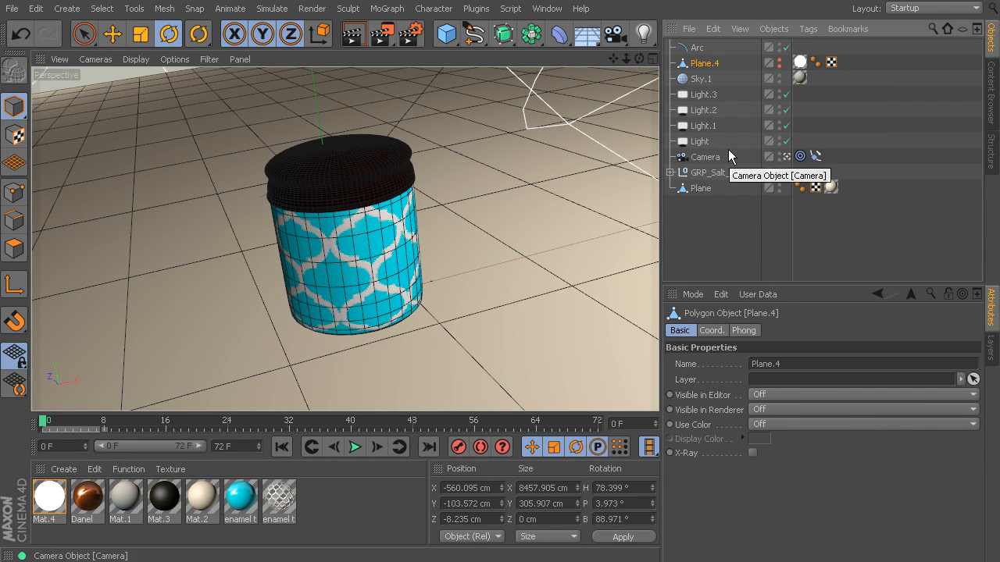
{"action": "left_click", "coordinate": [778, 61]}
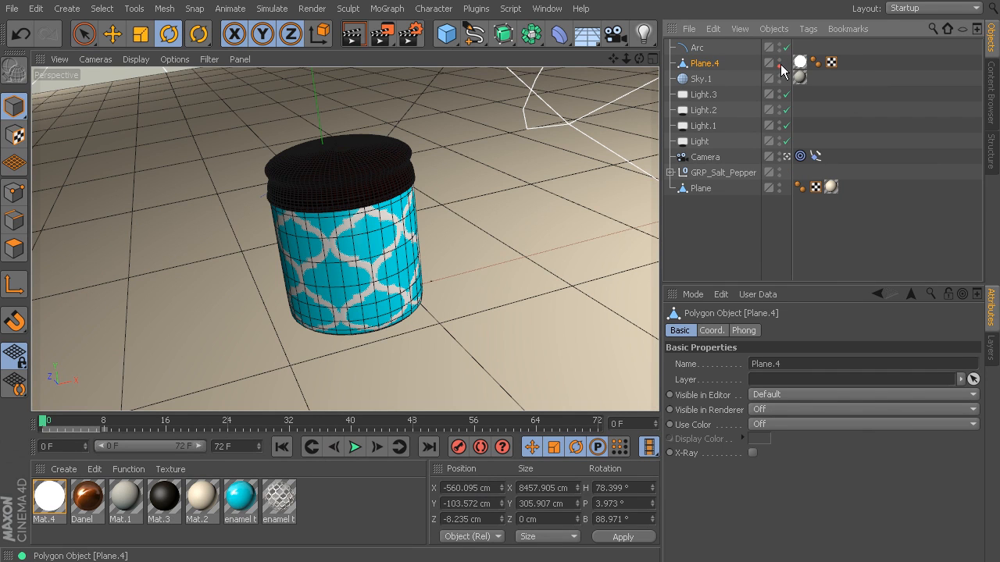
{"action": "left_click", "coordinate": [780, 67]}
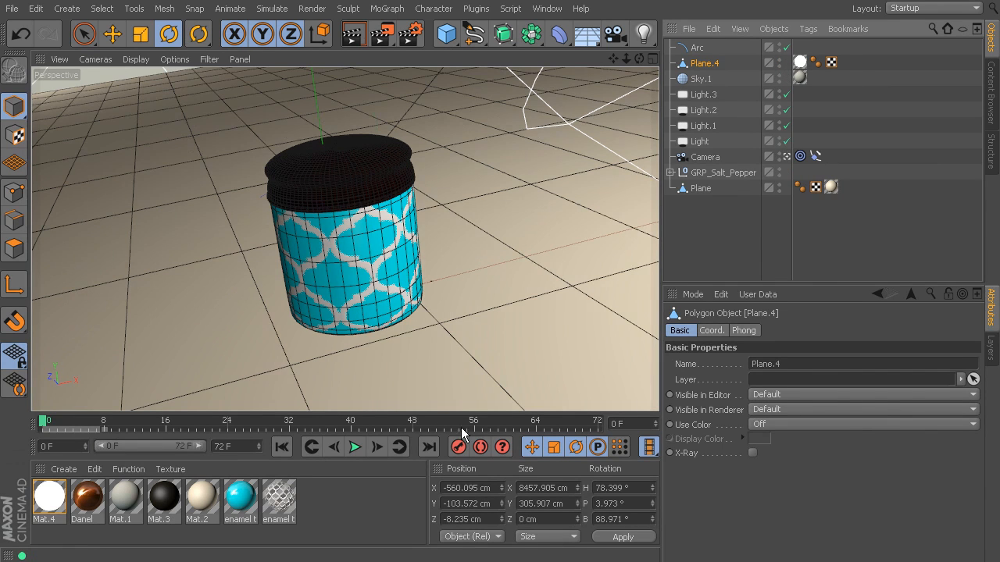
Go to frame 72 and add a Compositing tag to Plane.4.
{"action": "left_click_drag", "start_coordinate": [469, 427], "coordinate": [611, 427]}
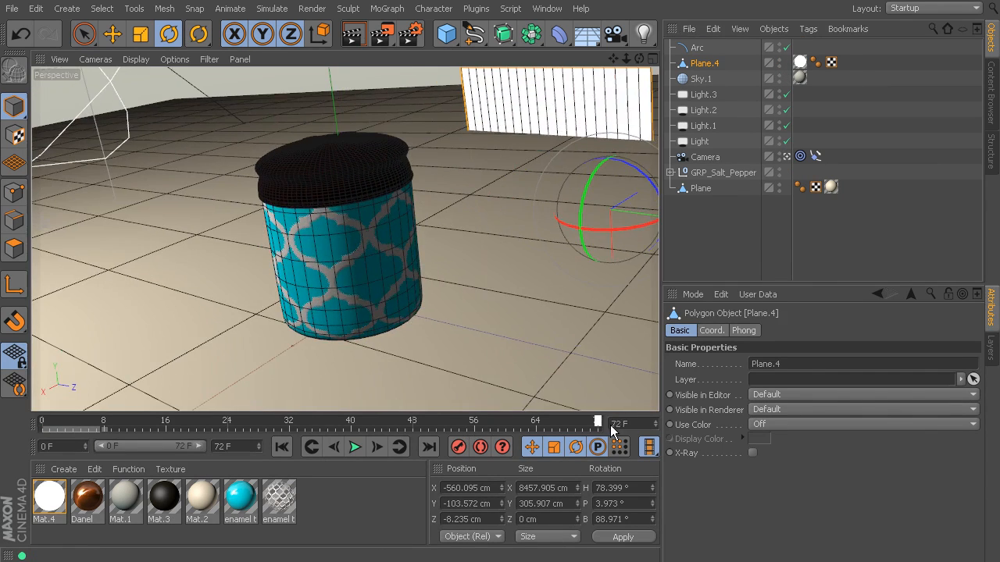
{"action": "left_click", "coordinate": [810, 31]}
{"action": "mouse_move", "coordinate": [819, 52]}
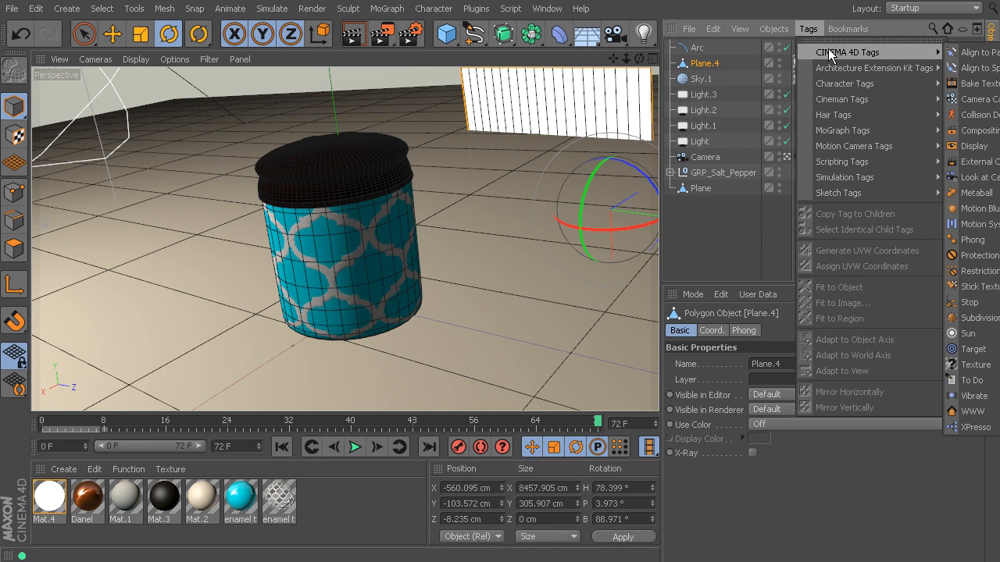
{"action": "left_click", "coordinate": [967, 131]}
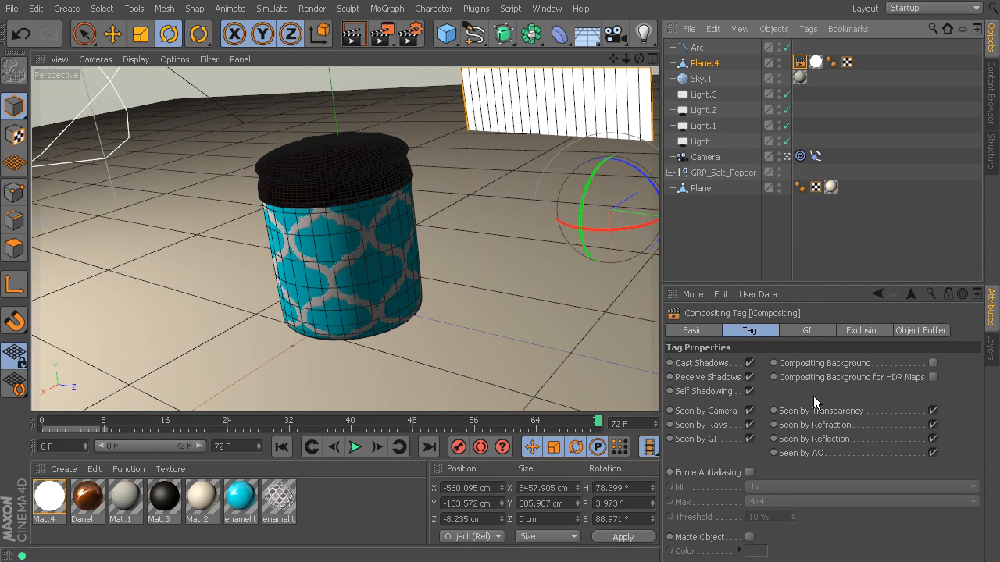
Disable Cast Shadows, Receive Shadows, Seen by Camera and Seen by AO in Plane.4's Compositing tag.
{"action": "left_click", "coordinate": [749, 363]}
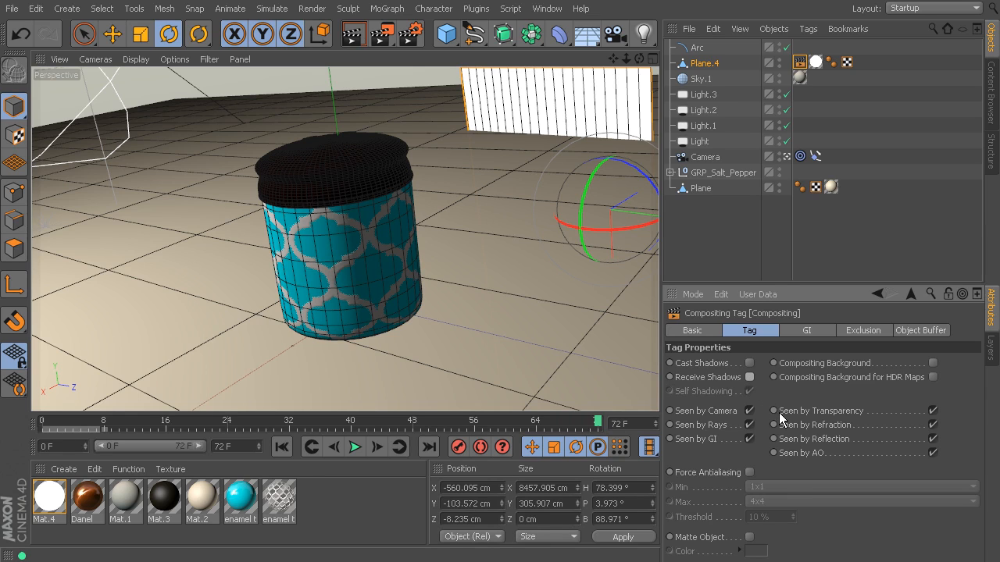
{"action": "left_click", "coordinate": [749, 411]}
{"action": "left_click", "coordinate": [933, 453]}
Render frame 0 to the Picture Viewer, inspect the jar and floor, and close the viewer.
{"action": "left_click_drag", "start_coordinate": [598, 424], "coordinate": [22, 449]}
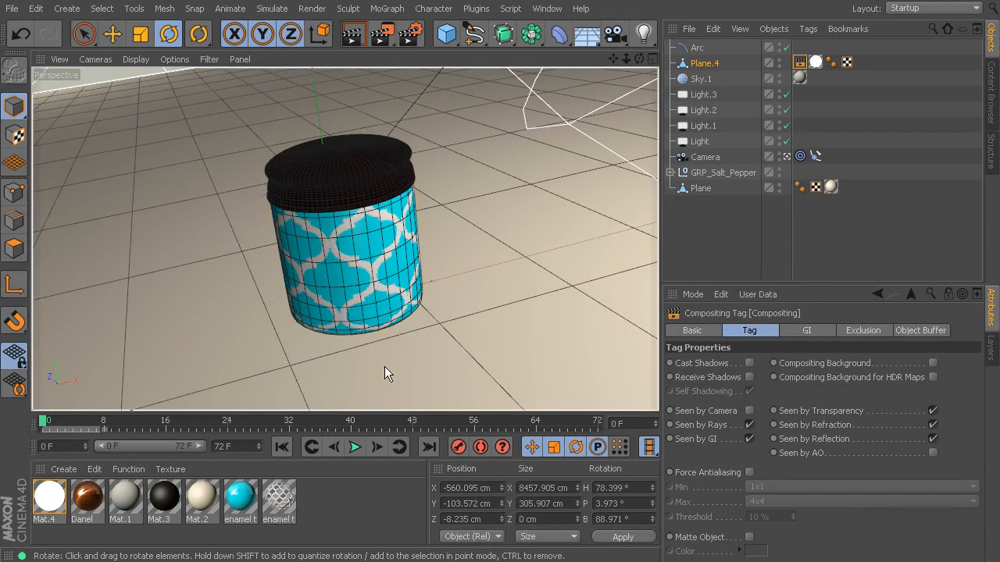
{"action": "key", "text": "shift+r"}
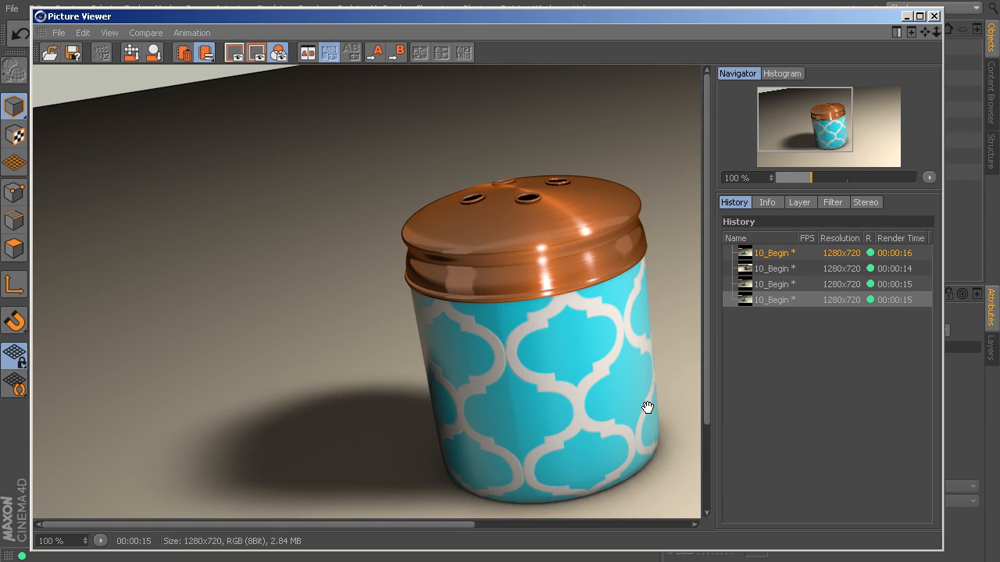
{"action": "left_click_drag", "start_coordinate": [455, 525], "coordinate": [691, 524]}
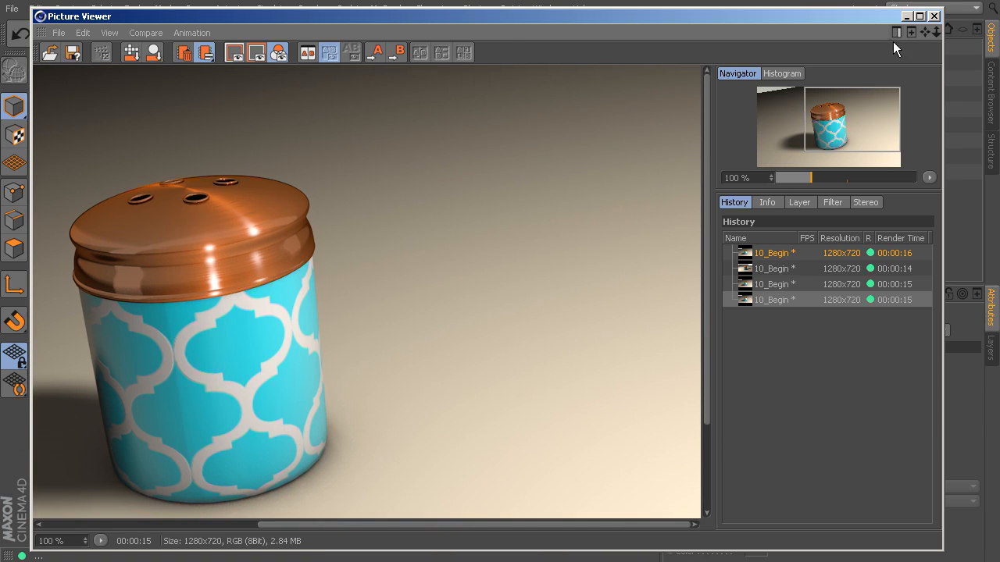
{"action": "left_click", "coordinate": [933, 16]}
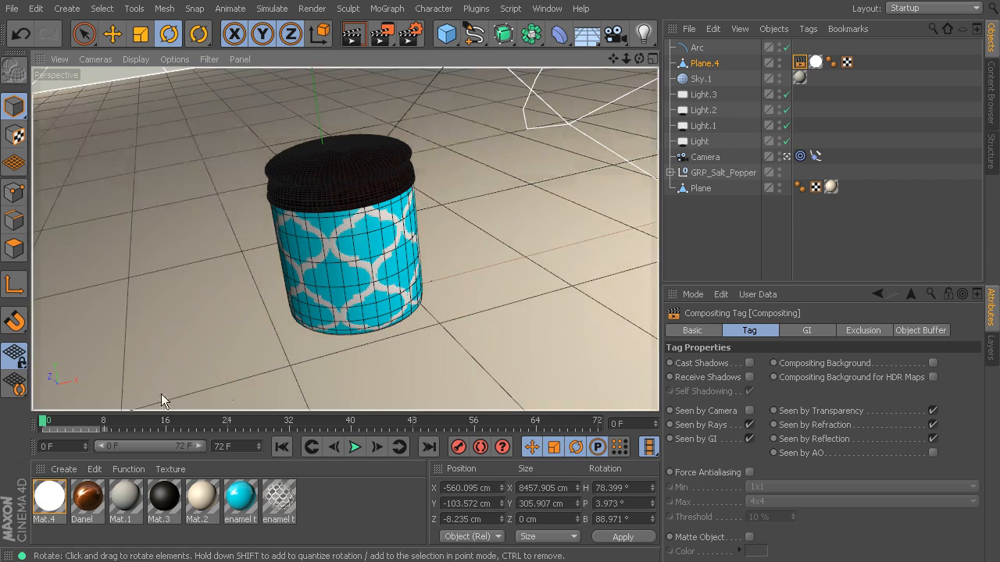
Render frame 72 to the Picture Viewer and inspect the area behind the jar where Plane.4 stands.
{"action": "left_click_drag", "start_coordinate": [45, 426], "coordinate": [629, 416]}
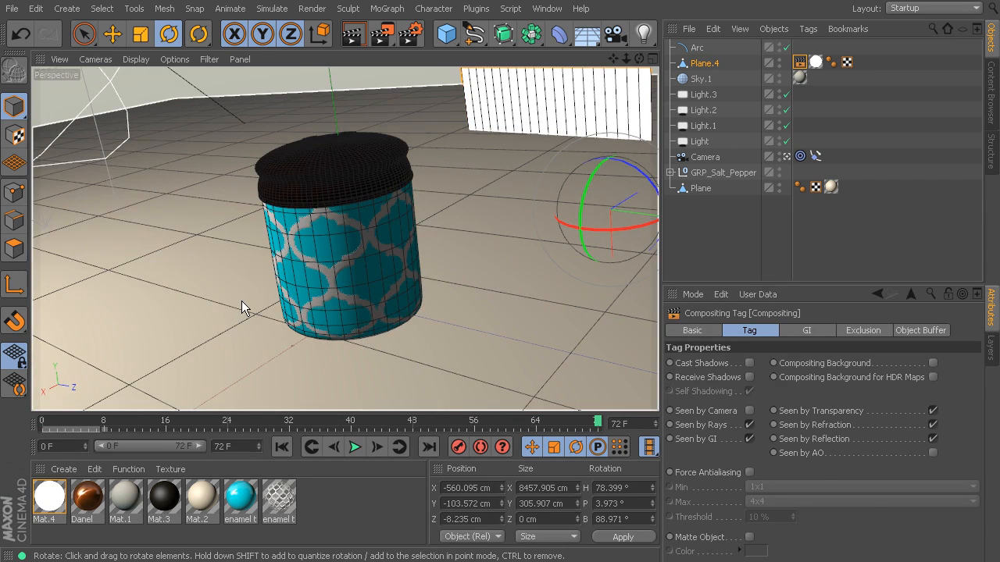
{"action": "key", "text": "shift+r"}
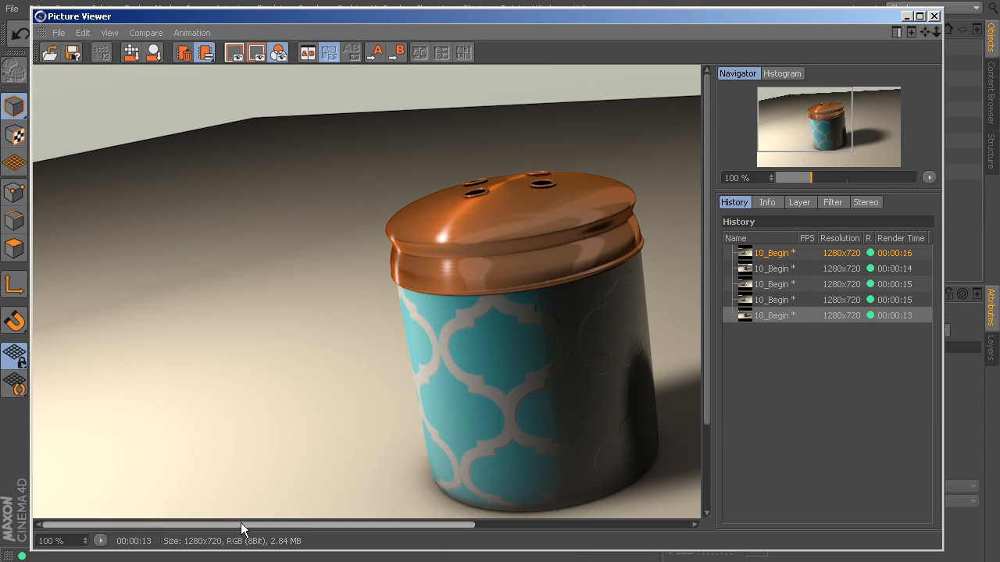
{"action": "left_click_drag", "start_coordinate": [242, 524], "coordinate": [527, 525]}
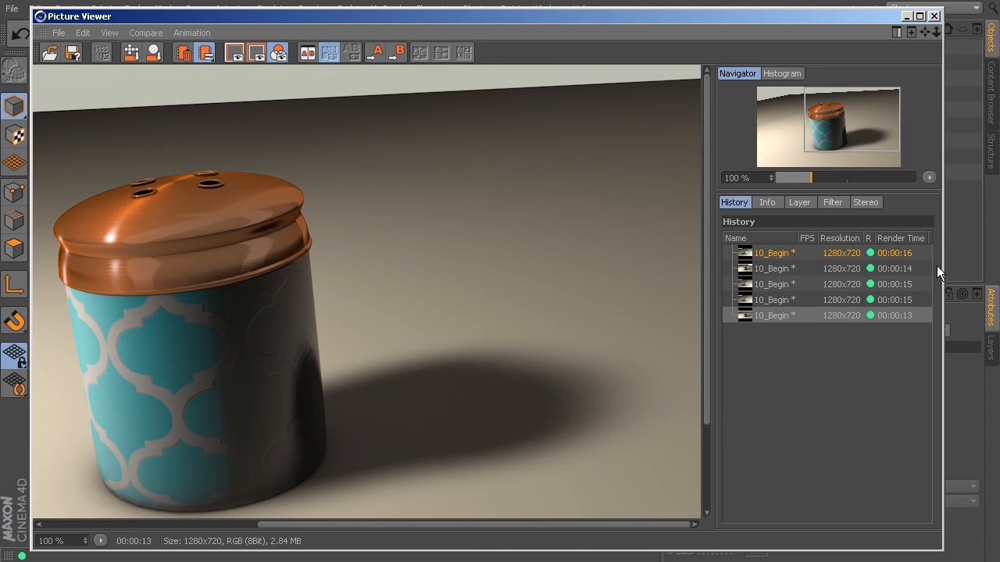
Compare the new frame 72 render with the earlier one showing Plane.4 and with the latest frame 0 render.
{"action": "left_click", "coordinate": [784, 268]}
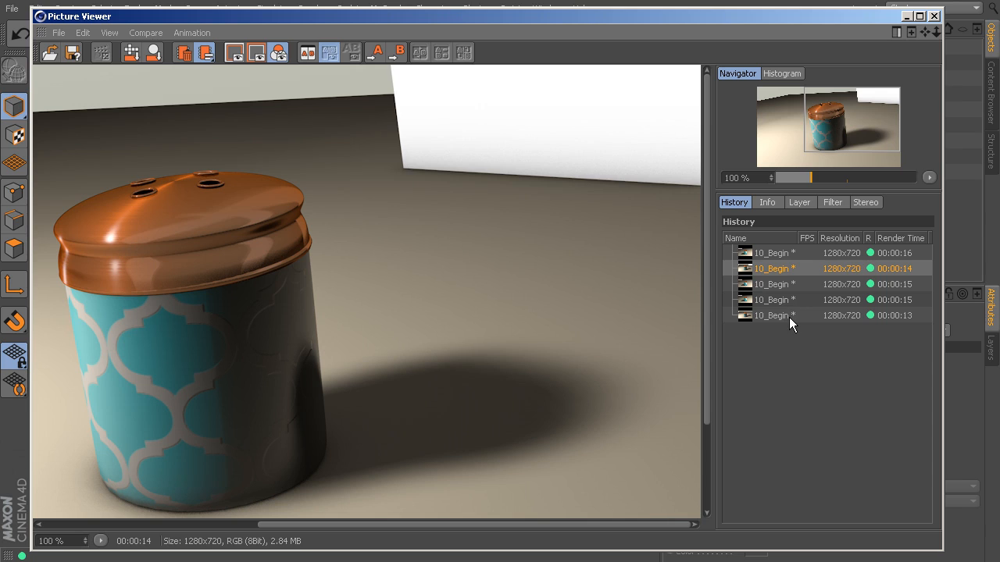
{"action": "left_click", "coordinate": [789, 317]}
{"action": "left_click", "coordinate": [786, 268]}
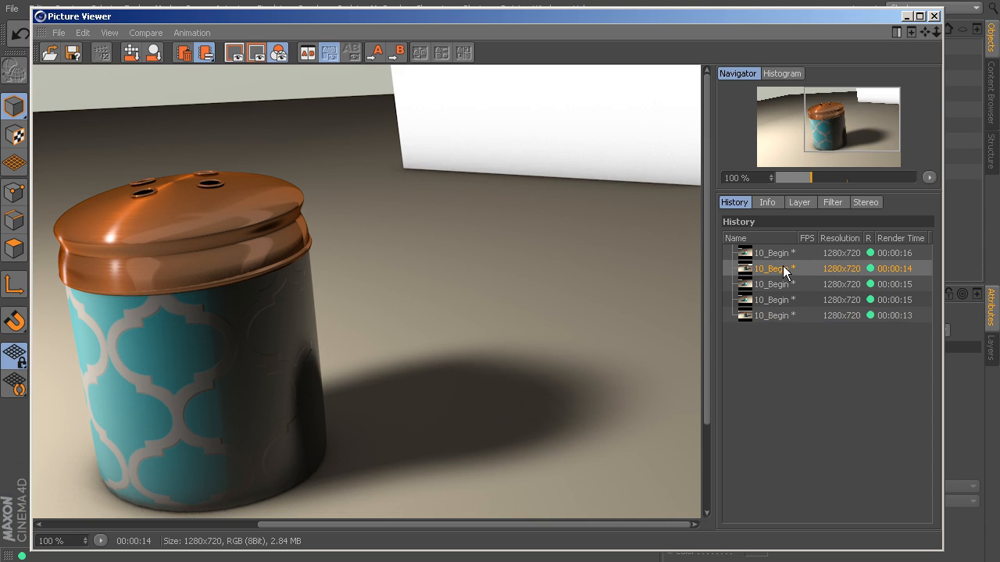
{"action": "left_click", "coordinate": [784, 317]}
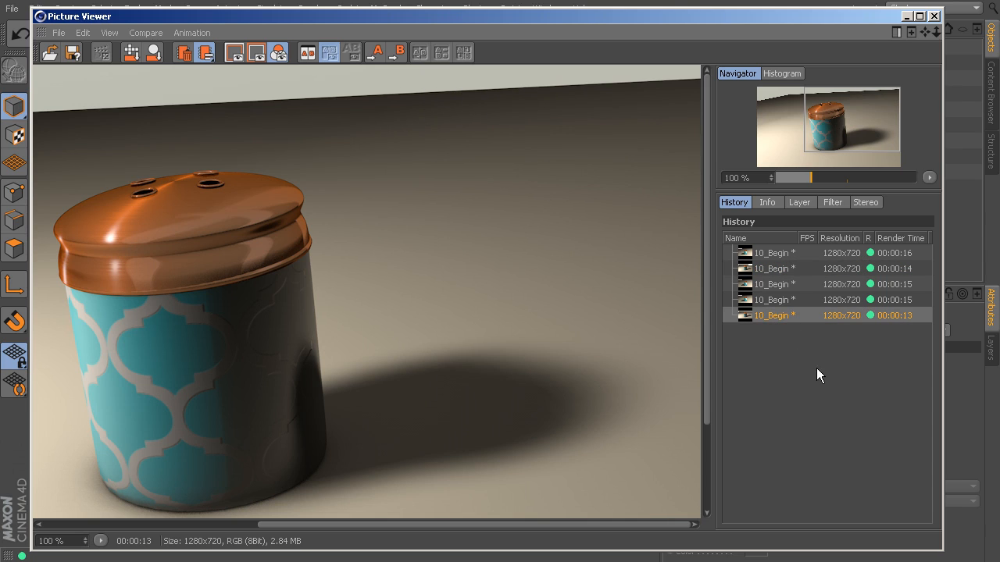
{"action": "left_click", "coordinate": [766, 300]}
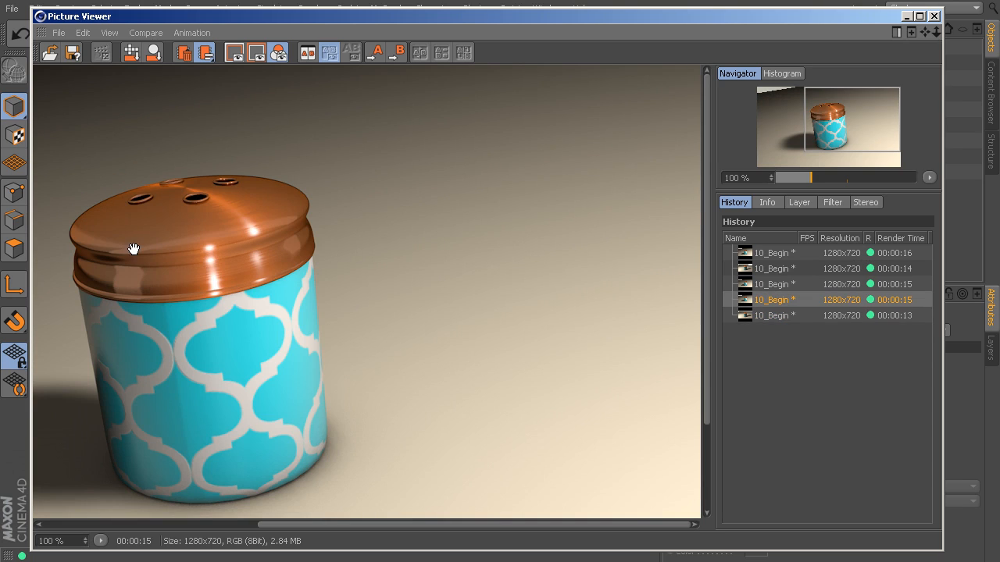
{"action": "left_click", "coordinate": [772, 316]}
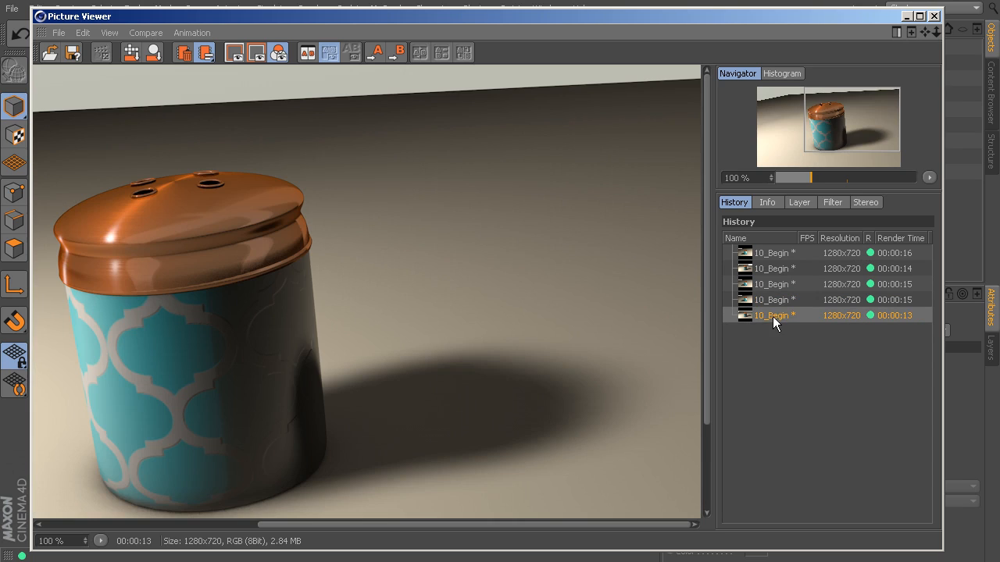
{"action": "left_click", "coordinate": [773, 302]}
{"action": "left_click", "coordinate": [773, 316]}
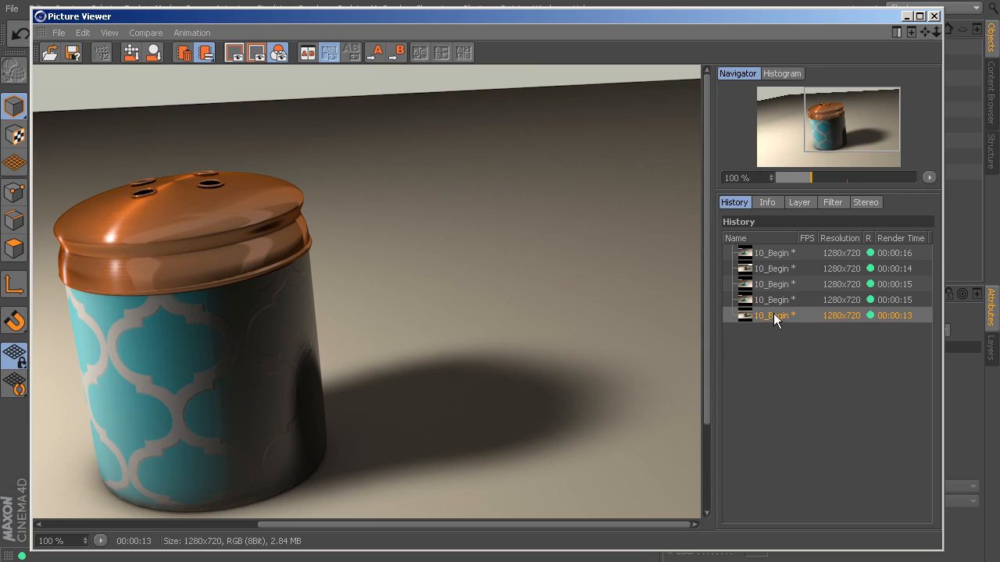